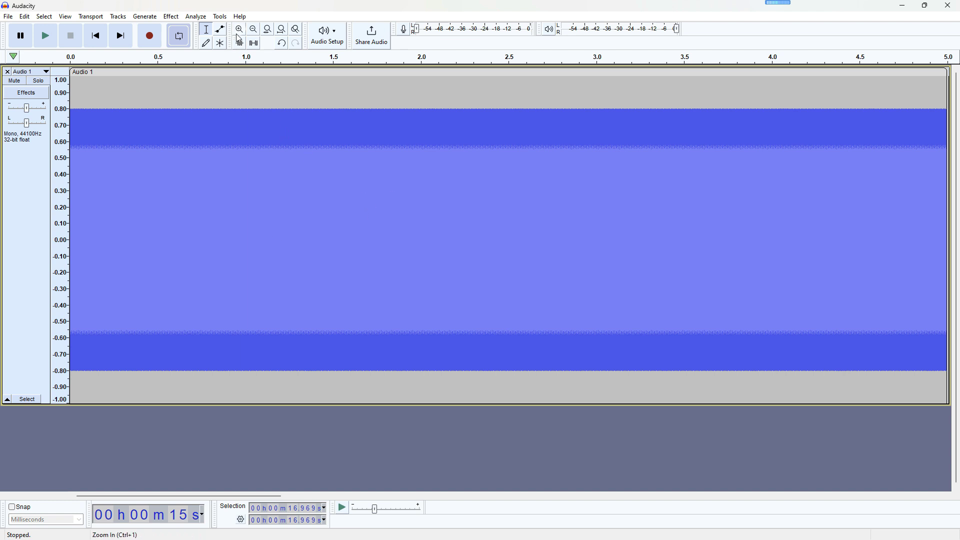
Examine the first clip's individual wave cycles around 1.70 s to see the shape of its waveform.
{"action": "left_click", "coordinate": [368, 197]}
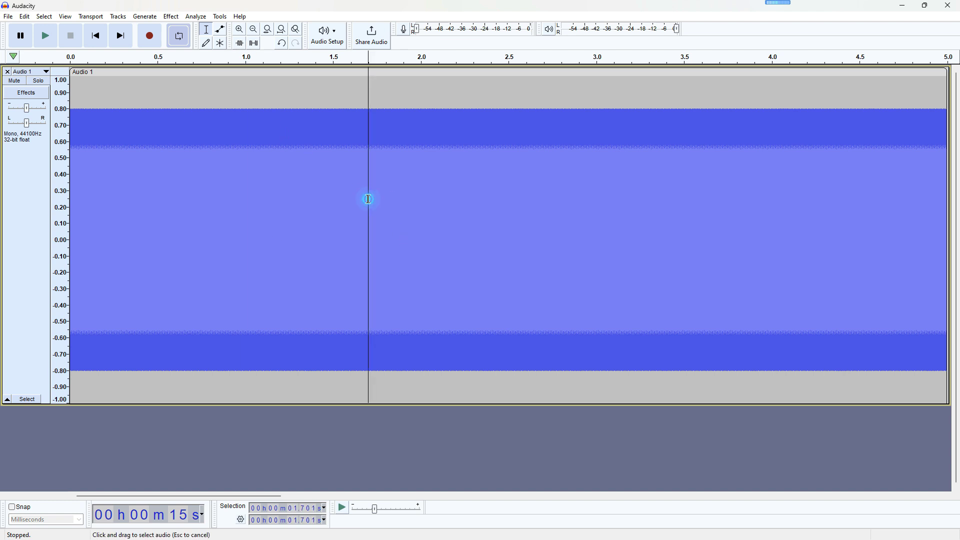
{"action": "left_click", "coordinate": [241, 29]}
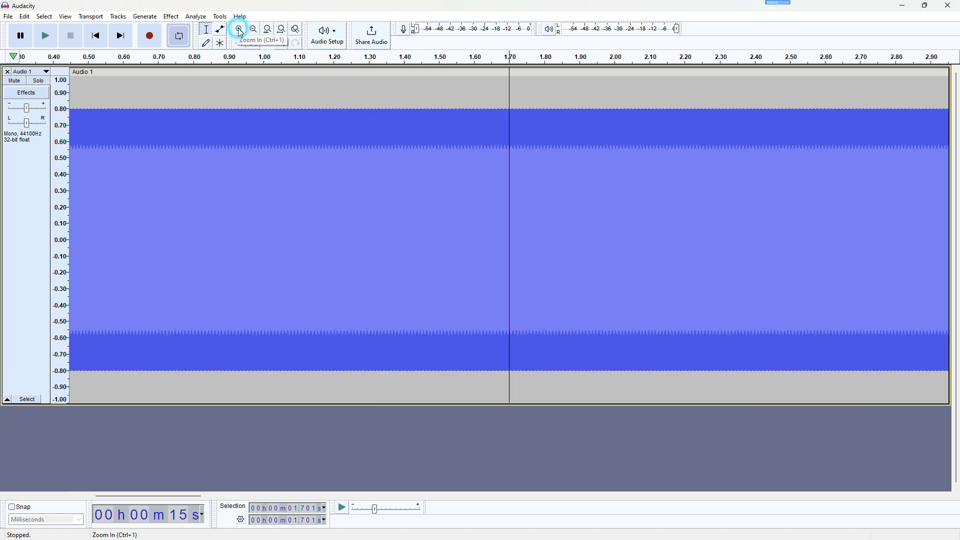
{"action": "left_click", "coordinate": [240, 30]}
{"action": "left_click", "coordinate": [241, 29]}
{"action": "left_click", "coordinate": [240, 29]}
{"action": "left_click", "coordinate": [240, 29]}
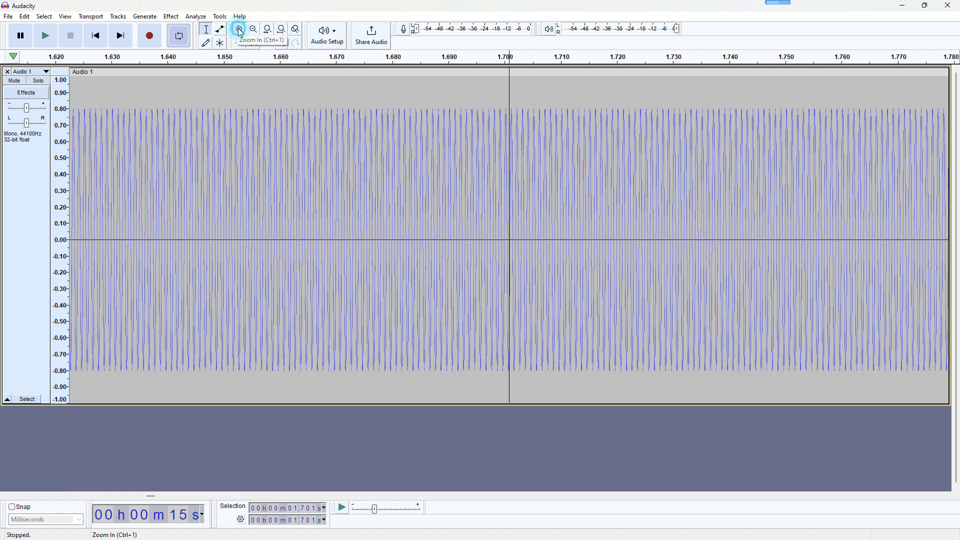
{"action": "left_click", "coordinate": [240, 29]}
{"action": "left_click", "coordinate": [240, 30]}
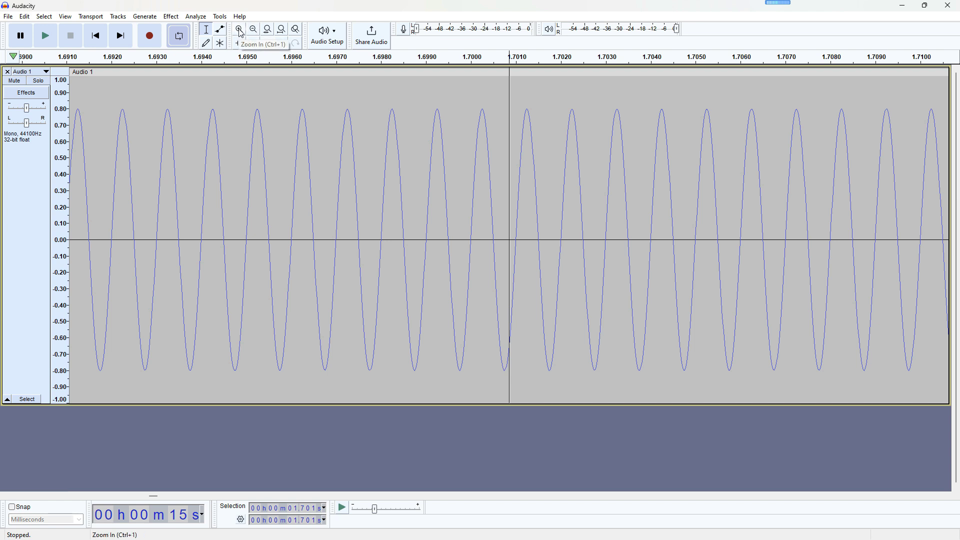
Select about 1.48 s to 2.55 s of the first clip and plot its frequency spectrum.
{"action": "left_click", "coordinate": [255, 33]}
{"action": "left_click", "coordinate": [255, 33]}
{"action": "left_click", "coordinate": [255, 33]}
{"action": "left_click", "coordinate": [255, 33]}
{"action": "left_click", "coordinate": [255, 33]}
{"action": "left_click", "coordinate": [255, 33]}
{"action": "left_click", "coordinate": [255, 33]}
{"action": "left_click", "coordinate": [255, 33]}
{"action": "left_click", "coordinate": [255, 33]}
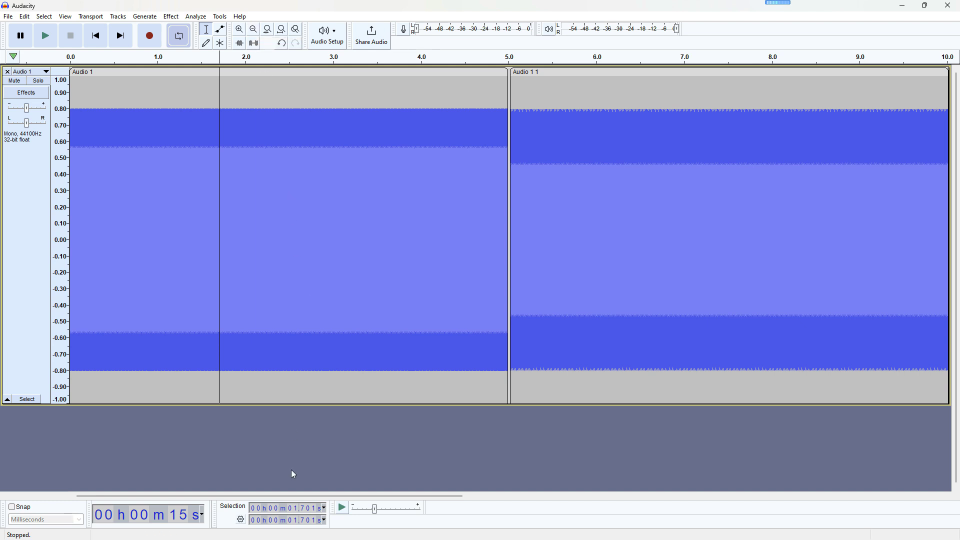
{"action": "left_click_drag", "start_coordinate": [200, 225], "coordinate": [293, 223]}
{"action": "left_click", "coordinate": [201, 20]}
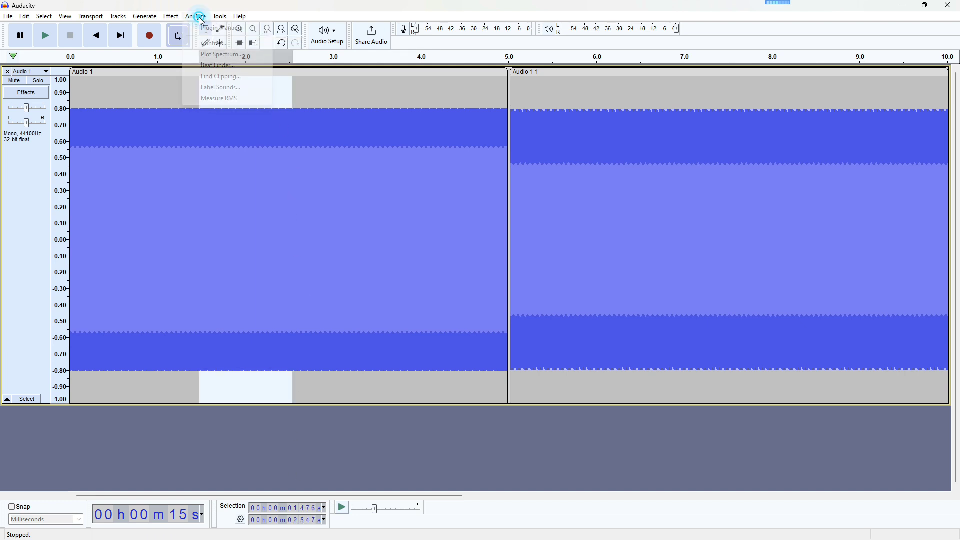
{"action": "left_click", "coordinate": [206, 55]}
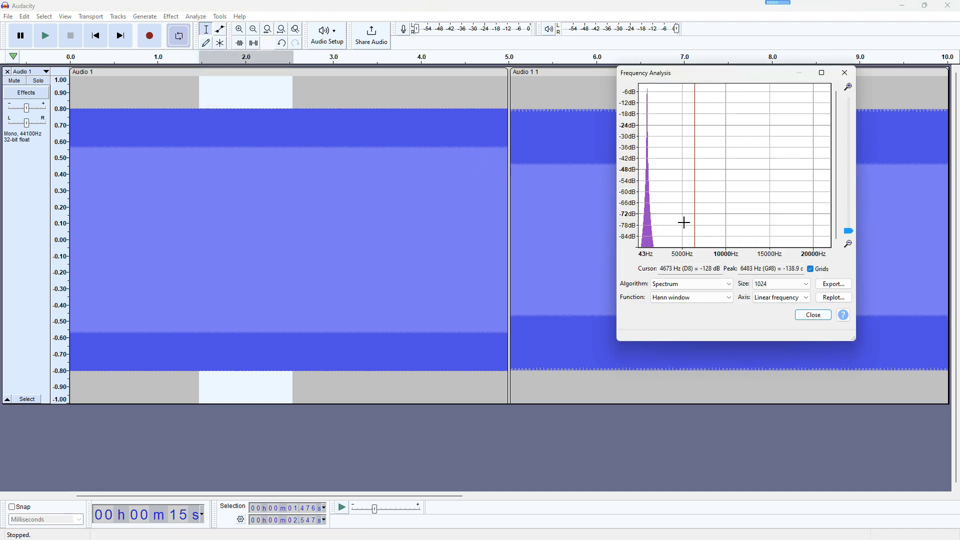
Maximize the Frequency Analysis window, examine the first clip's spectrum across the full frequency range, and close the analysis.
{"action": "left_click_drag", "start_coordinate": [708, 76], "coordinate": [337, 110]}
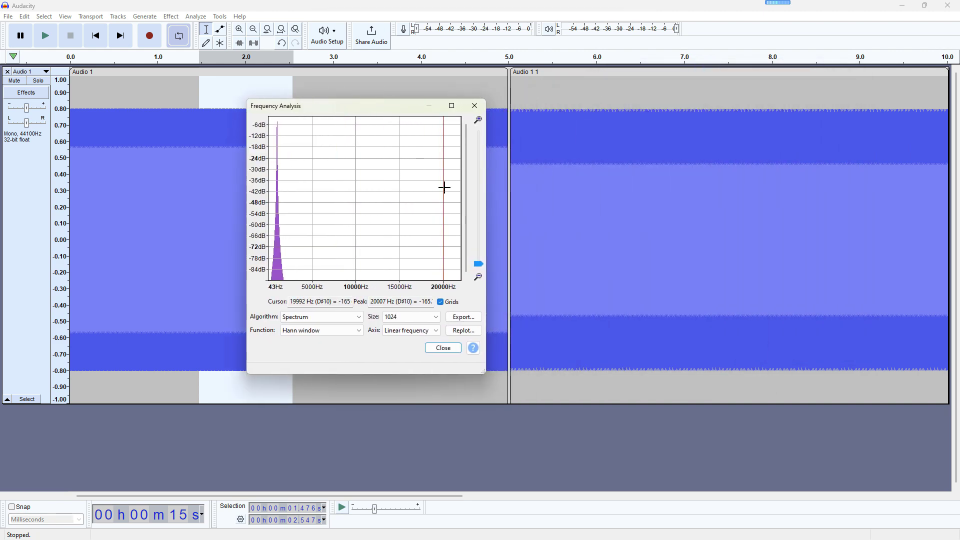
{"action": "left_click", "coordinate": [452, 106]}
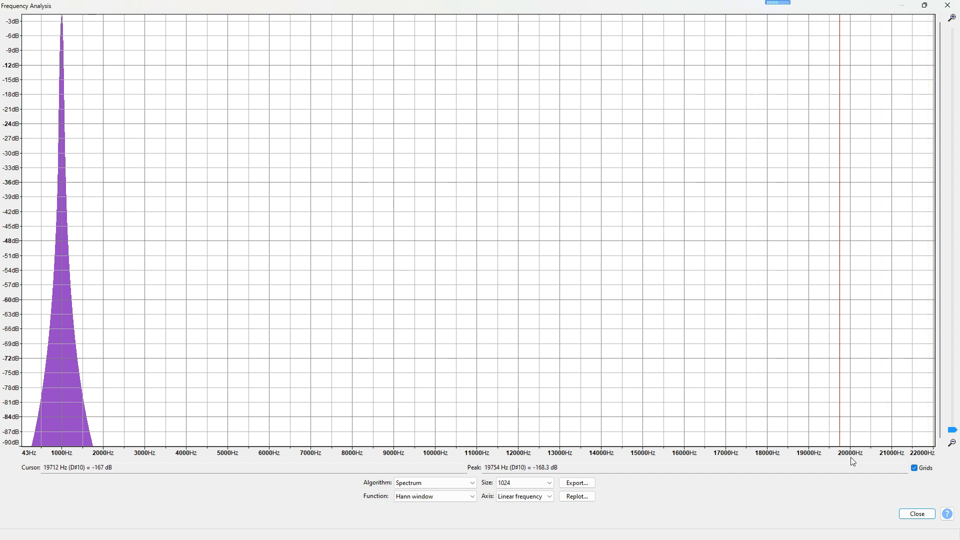
{"action": "left_click", "coordinate": [918, 514]}
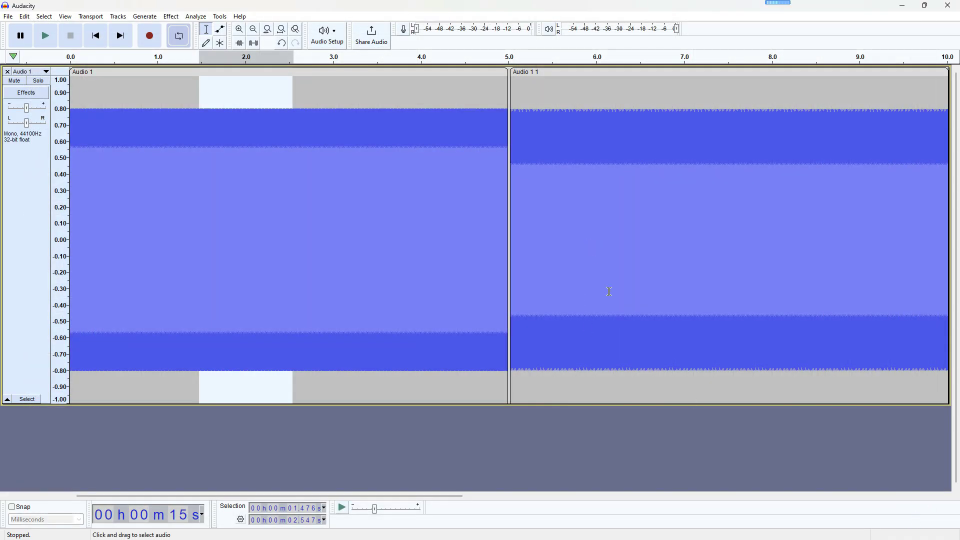
Place the cursor at about 7.51 s in the second clip and examine the shape of its individual wave cycles.
{"action": "left_click_drag", "start_coordinate": [422, 495], "coordinate": [551, 495]}
{"action": "key", "text": "ctrl+3"}
{"action": "left_click", "coordinate": [399, 250]}
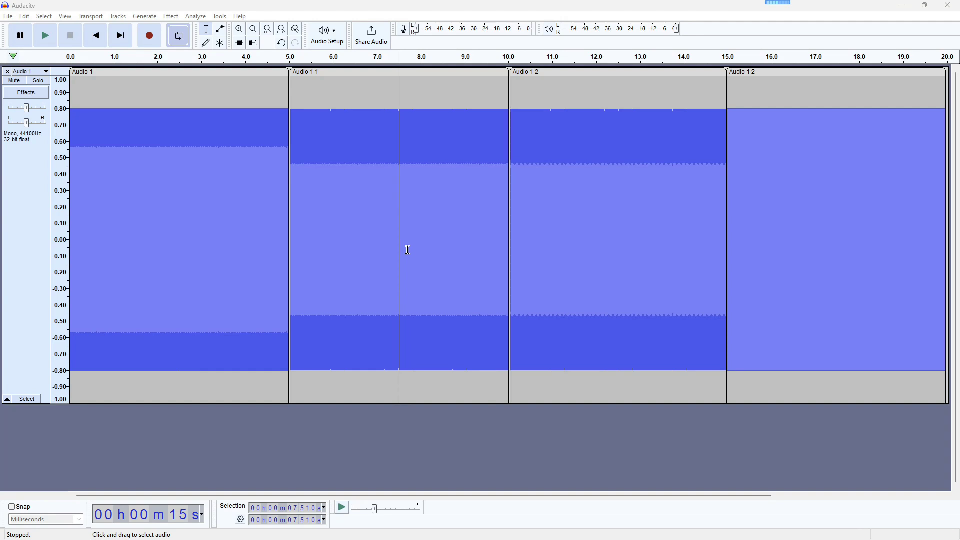
{"action": "left_click", "coordinate": [239, 30]}
{"action": "left_click", "coordinate": [239, 30]}
{"action": "left_click", "coordinate": [240, 30]}
{"action": "left_click", "coordinate": [240, 30]}
{"action": "left_click", "coordinate": [240, 30]}
{"action": "left_click", "coordinate": [240, 30]}
{"action": "left_click", "coordinate": [240, 30]}
{"action": "left_click", "coordinate": [240, 30]}
{"action": "left_click", "coordinate": [240, 30]}
{"action": "left_click", "coordinate": [240, 30]}
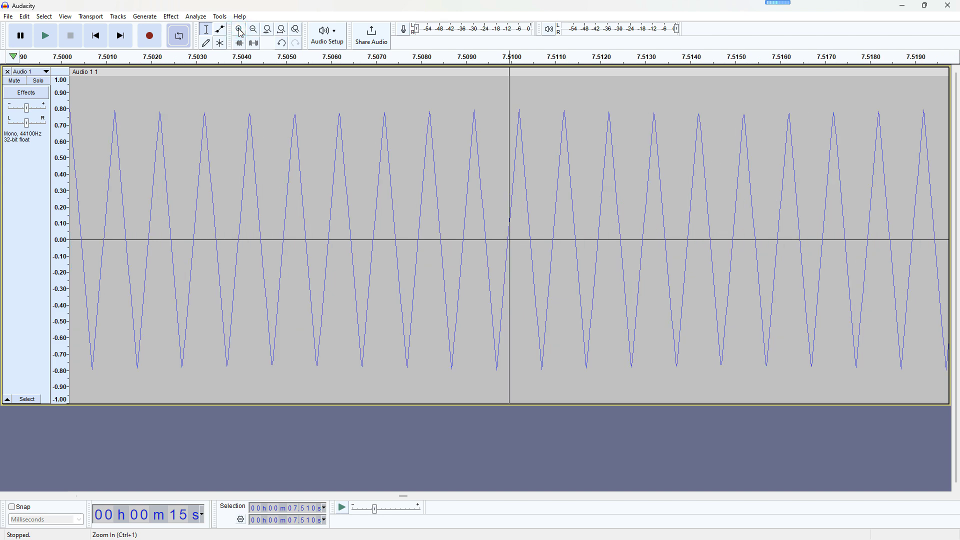
Place the cursor at about 12.43 s in the third clip and examine its wave cycles down to the individual samples.
{"action": "left_click", "coordinate": [254, 31]}
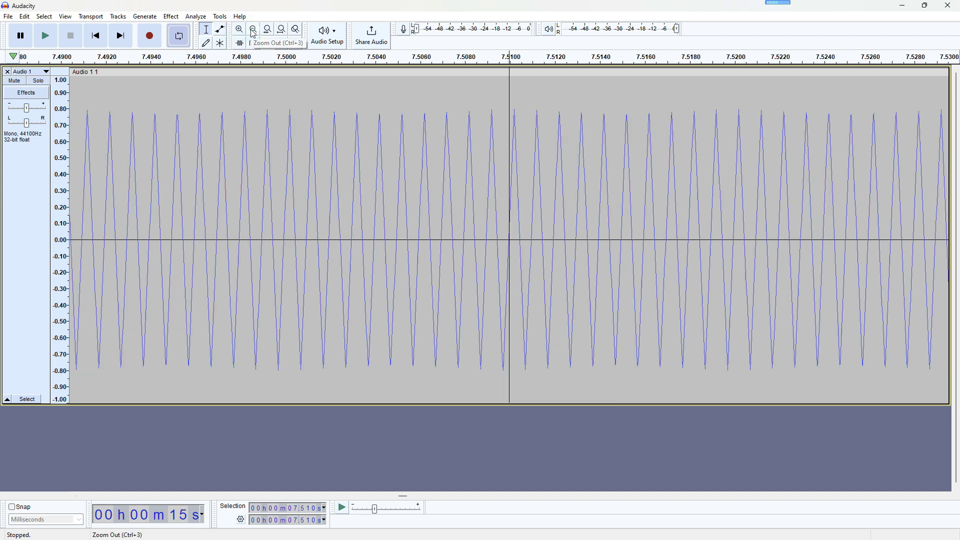
{"action": "left_click", "coordinate": [253, 31]}
{"action": "left_click", "coordinate": [253, 31]}
{"action": "left_click", "coordinate": [253, 31]}
{"action": "left_click", "coordinate": [254, 31]}
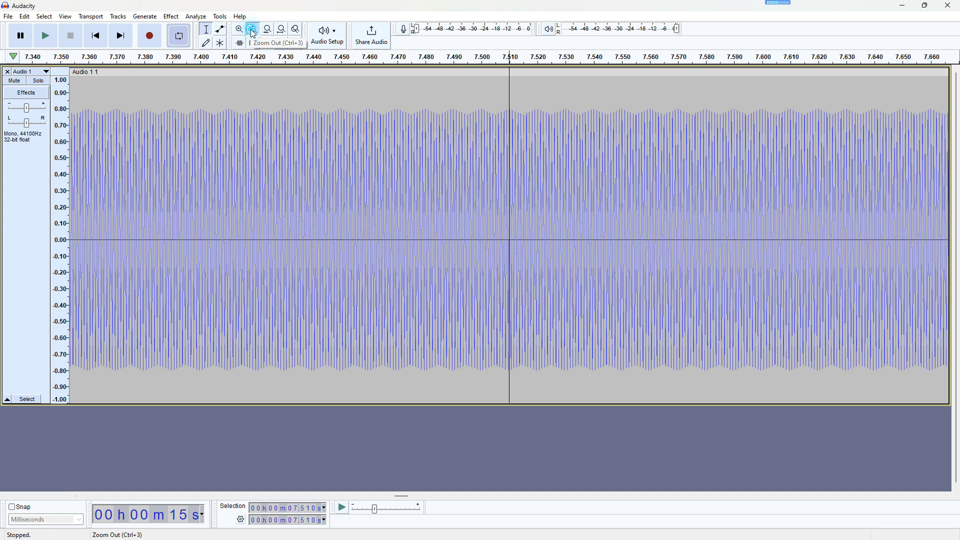
{"action": "left_click", "coordinate": [253, 31]}
{"action": "left_click", "coordinate": [253, 31]}
{"action": "left_click", "coordinate": [253, 31]}
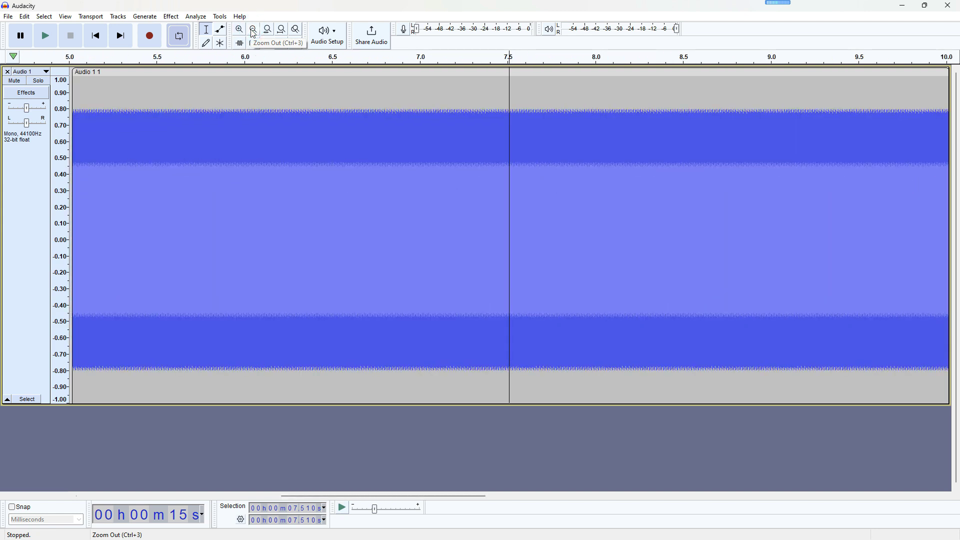
{"action": "left_click", "coordinate": [253, 31]}
{"action": "left_click", "coordinate": [253, 31]}
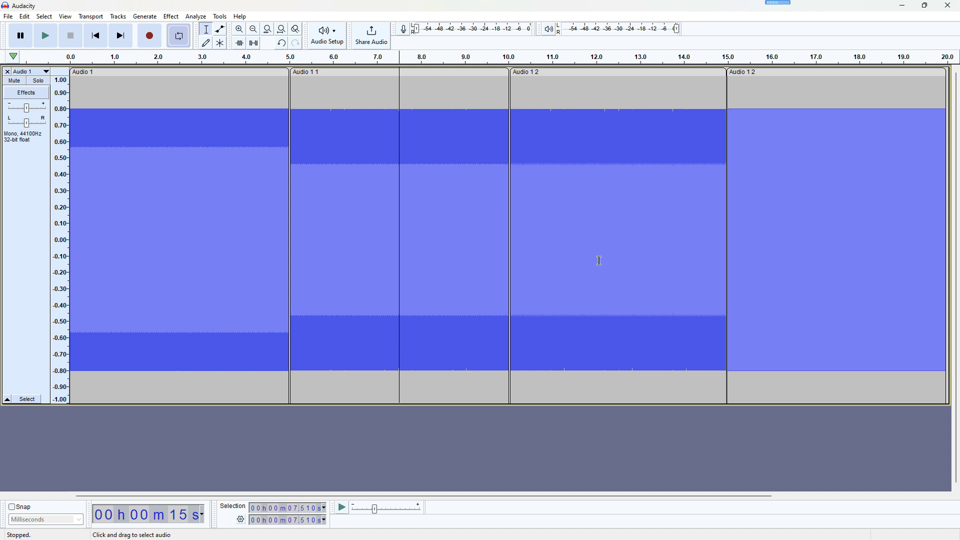
{"action": "left_click", "coordinate": [615, 249]}
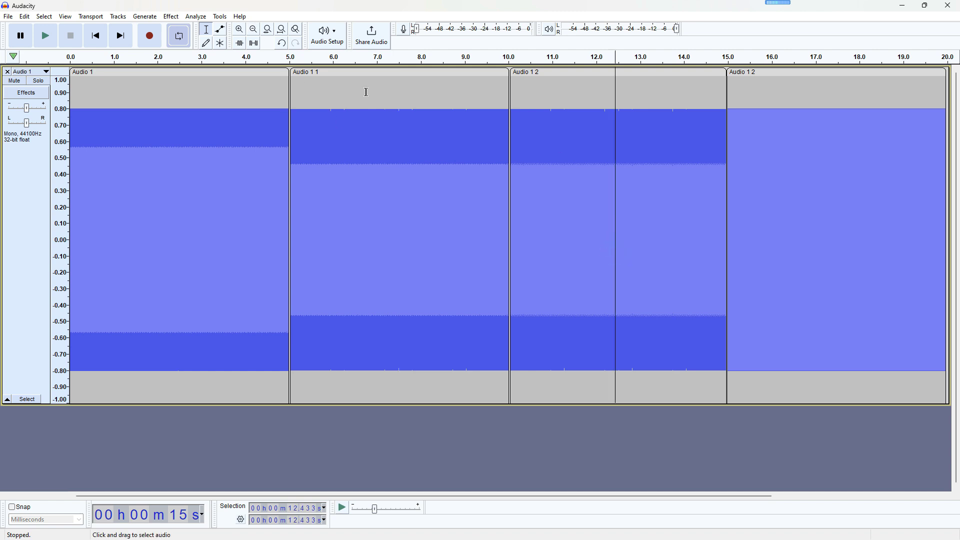
{"action": "left_click", "coordinate": [242, 32]}
{"action": "left_click", "coordinate": [242, 32]}
{"action": "left_click", "coordinate": [242, 32]}
{"action": "left_click", "coordinate": [242, 32]}
{"action": "left_click", "coordinate": [243, 32]}
{"action": "left_click", "coordinate": [242, 32]}
{"action": "left_click", "coordinate": [242, 32]}
{"action": "left_click", "coordinate": [242, 32]}
{"action": "left_click", "coordinate": [242, 32]}
{"action": "left_click", "coordinate": [242, 32]}
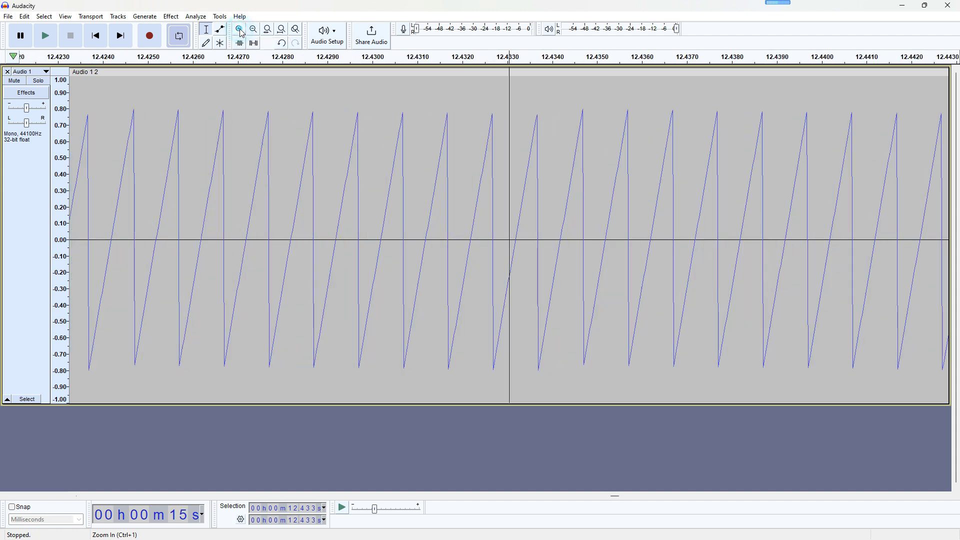
{"action": "left_click", "coordinate": [242, 32]}
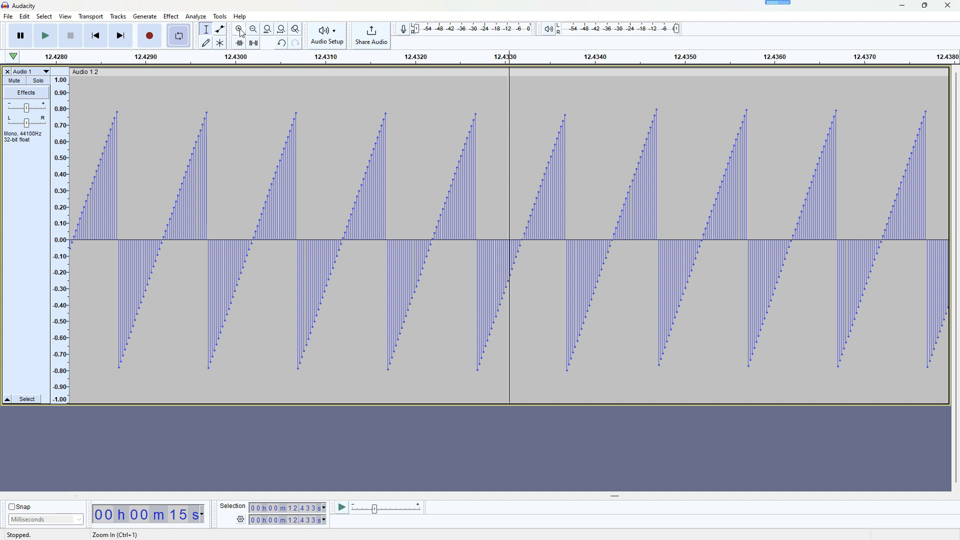
Place the cursor at about 16.97 s in the fourth clip and examine the shape of its individual wave cycles.
{"action": "left_click", "coordinate": [255, 32]}
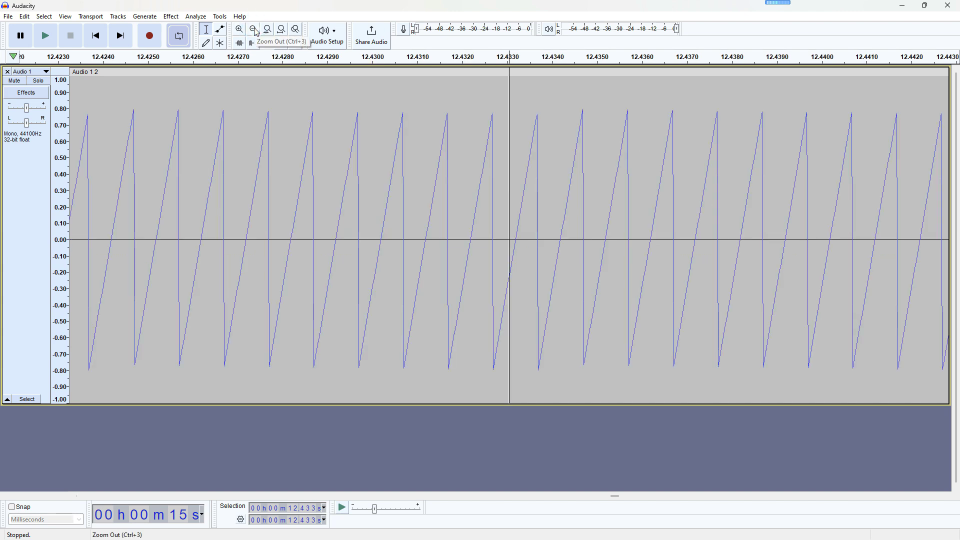
{"action": "left_click", "coordinate": [255, 30]}
{"action": "left_click", "coordinate": [255, 30]}
{"action": "left_click", "coordinate": [255, 30]}
{"action": "left_click", "coordinate": [255, 30]}
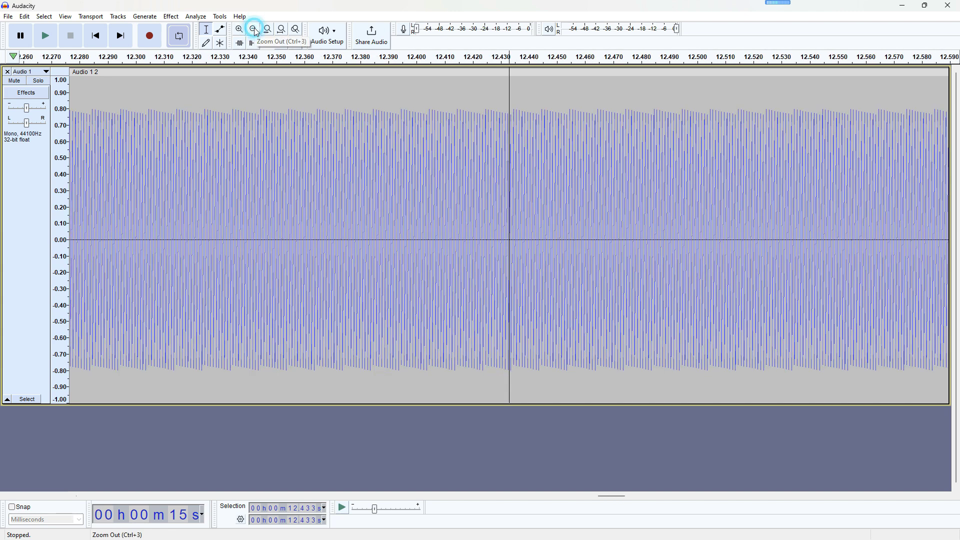
{"action": "left_click", "coordinate": [256, 30]}
{"action": "left_click", "coordinate": [255, 30]}
{"action": "left_click", "coordinate": [255, 30]}
{"action": "left_click", "coordinate": [255, 30]}
{"action": "left_click", "coordinate": [255, 30]}
{"action": "left_click", "coordinate": [256, 30]}
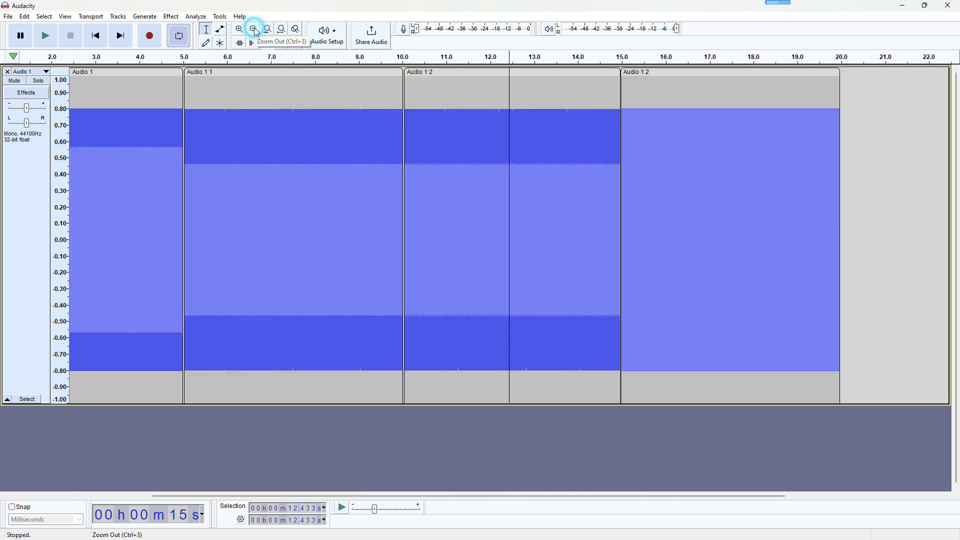
{"action": "left_click", "coordinate": [709, 247]}
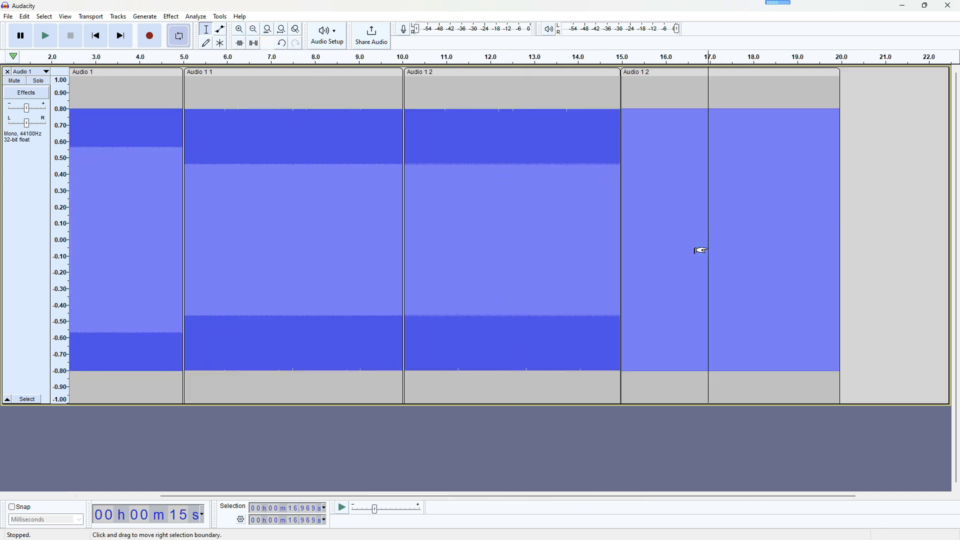
{"action": "left_click", "coordinate": [240, 30]}
{"action": "left_click", "coordinate": [240, 30]}
{"action": "left_click", "coordinate": [240, 30]}
{"action": "left_click", "coordinate": [240, 30]}
{"action": "left_click", "coordinate": [240, 30]}
{"action": "left_click", "coordinate": [240, 30]}
{"action": "left_click", "coordinate": [240, 30]}
{"action": "left_click", "coordinate": [240, 30]}
{"action": "left_click", "coordinate": [240, 30]}
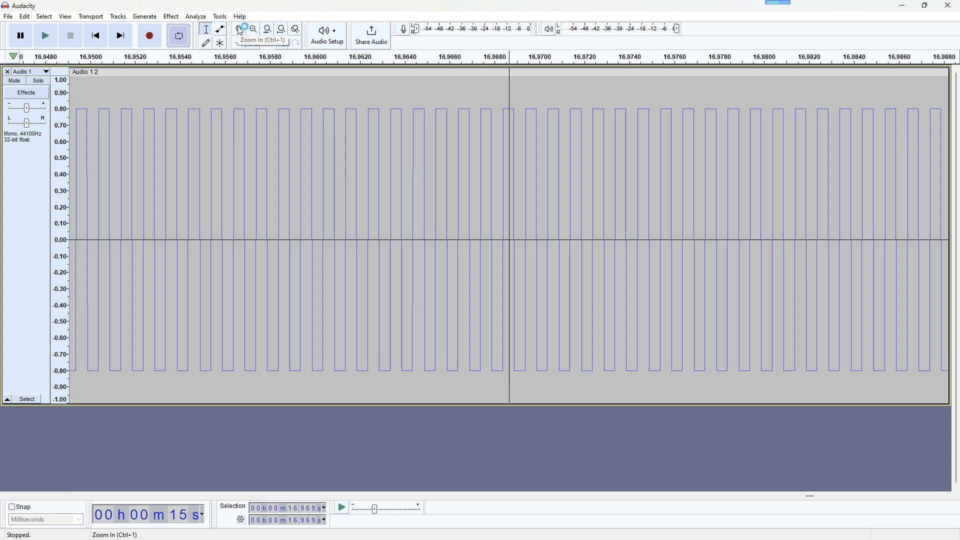
{"action": "left_click", "coordinate": [240, 30]}
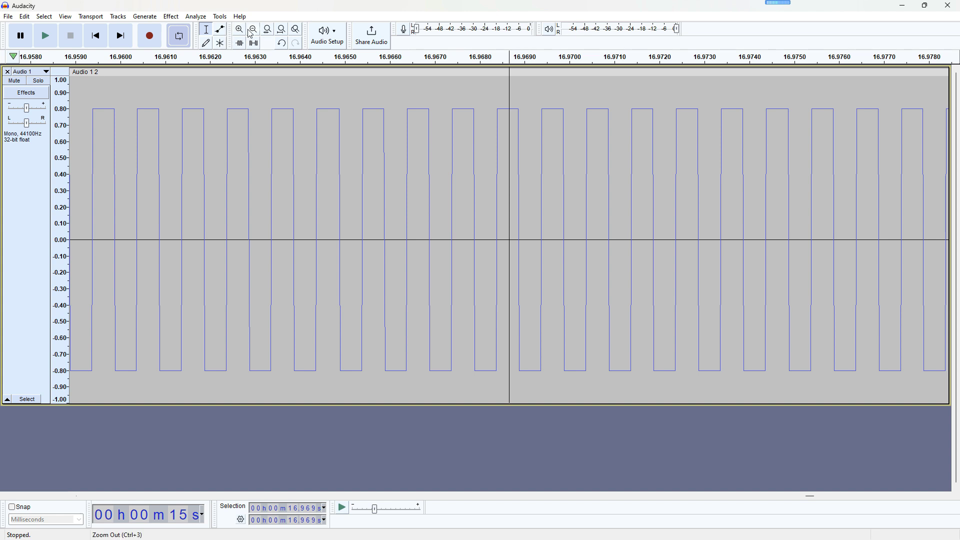
Select about 6.75 s to 8.06 s of the second clip, plot its frequency spectrum to examine the peaks, and close the analysis.
{"action": "left_click", "coordinate": [254, 30]}
{"action": "left_click", "coordinate": [254, 30]}
{"action": "left_click", "coordinate": [254, 30]}
{"action": "left_click", "coordinate": [255, 30]}
{"action": "left_click", "coordinate": [254, 30]}
{"action": "left_click", "coordinate": [254, 30]}
{"action": "left_click", "coordinate": [254, 30]}
{"action": "left_click", "coordinate": [254, 30]}
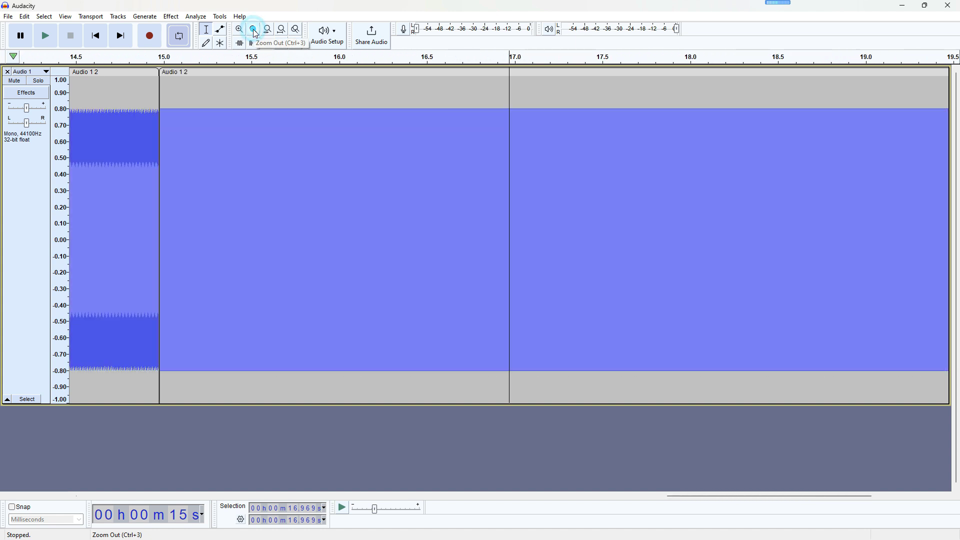
{"action": "left_click", "coordinate": [254, 30]}
{"action": "left_click", "coordinate": [254, 30]}
{"action": "left_click", "coordinate": [255, 31]}
{"action": "left_click", "coordinate": [254, 31]}
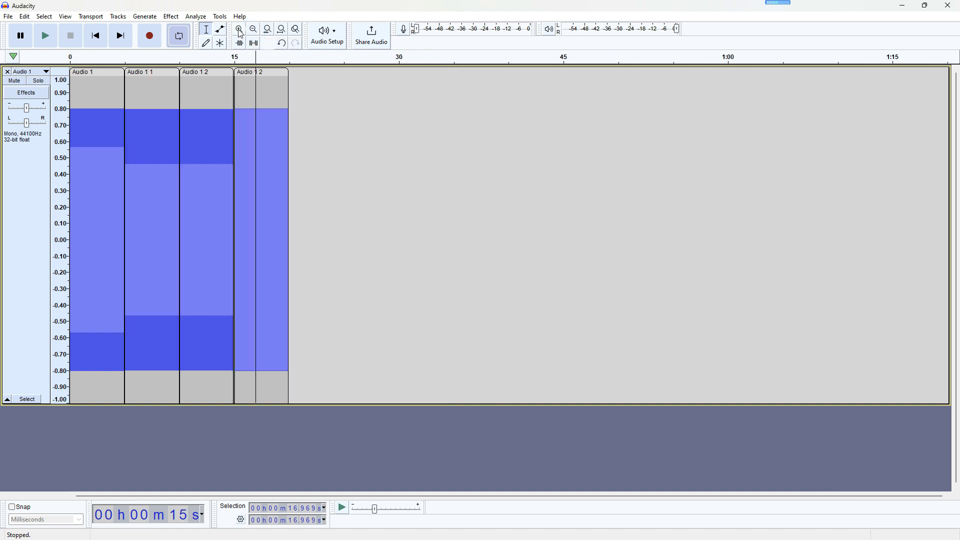
{"action": "left_click", "coordinate": [240, 31]}
{"action": "left_click", "coordinate": [240, 31]}
{"action": "left_click", "coordinate": [240, 30]}
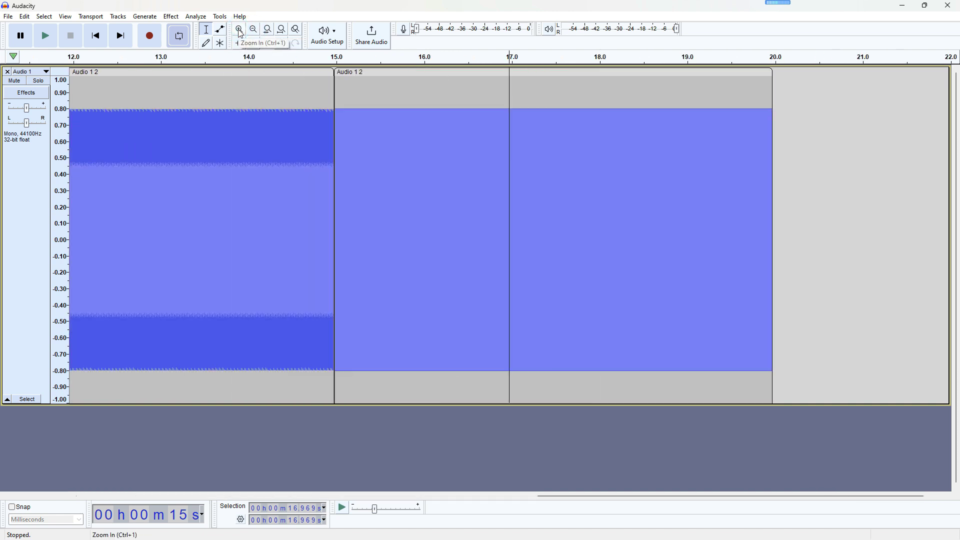
{"action": "left_click", "coordinate": [240, 30]}
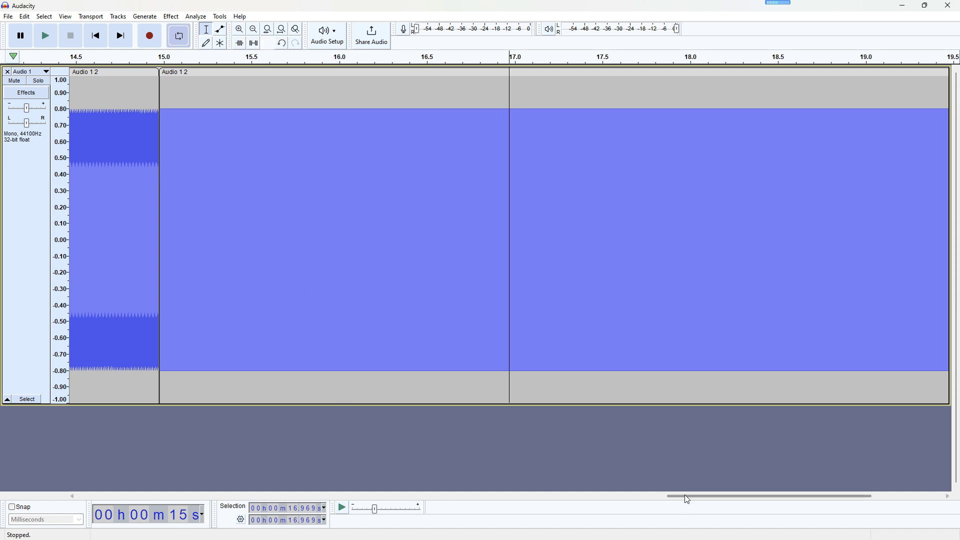
{"action": "left_click_drag", "start_coordinate": [687, 494], "coordinate": [89, 487]}
{"action": "left_click_drag", "start_coordinate": [369, 208], "coordinate": [483, 220]}
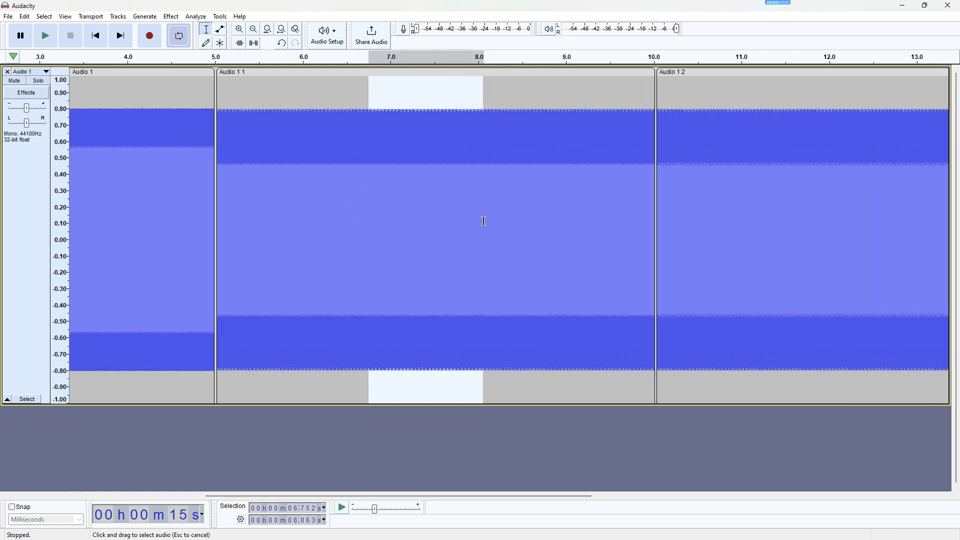
{"action": "left_click", "coordinate": [197, 17]}
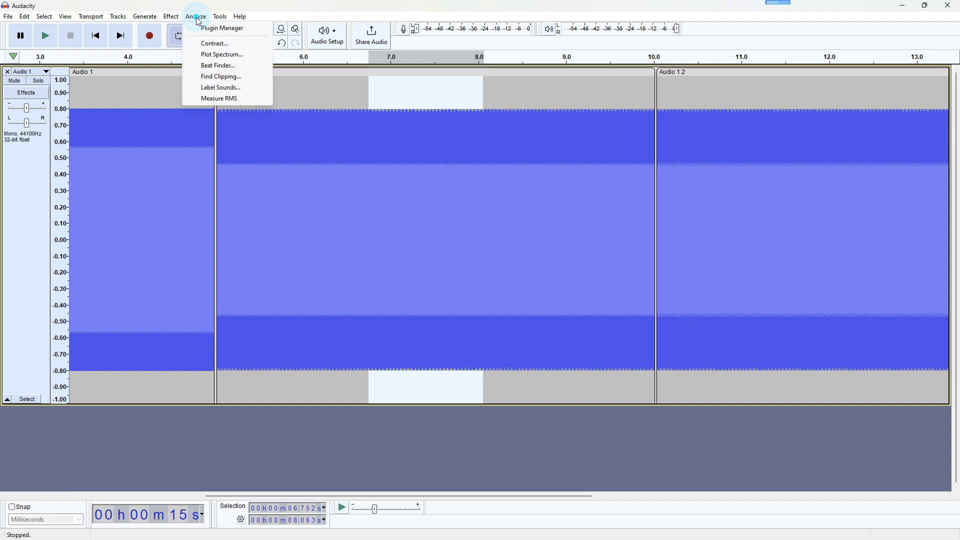
{"action": "left_click", "coordinate": [203, 56]}
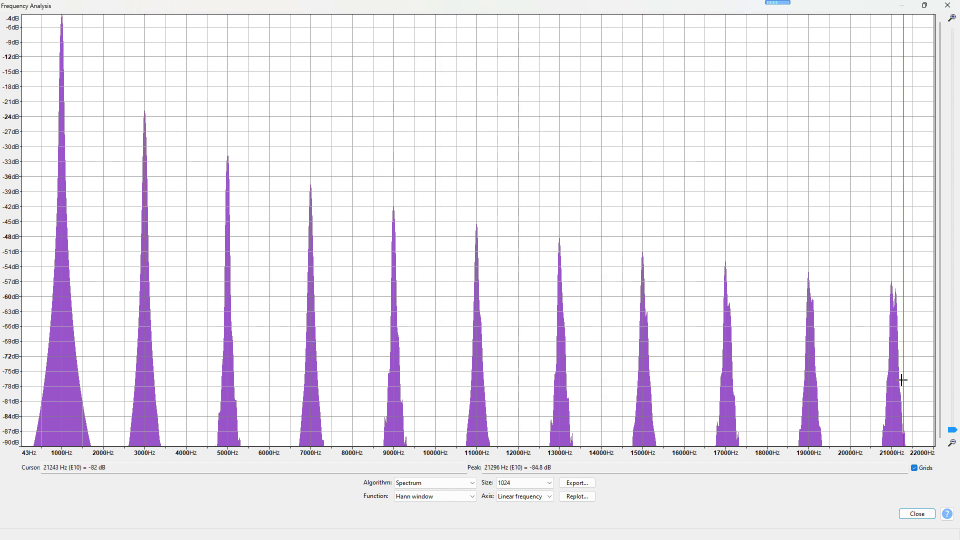
{"action": "left_click", "coordinate": [913, 518]}
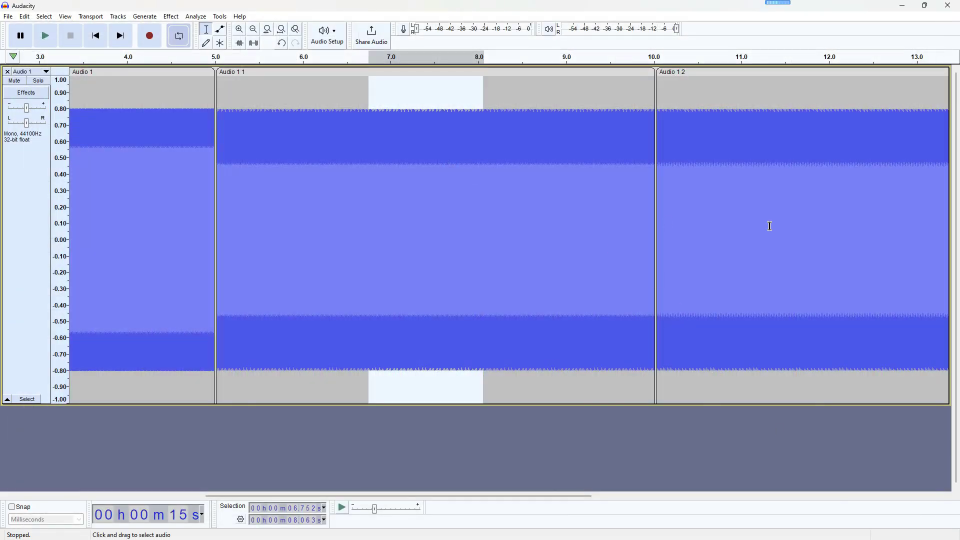
Select about 12.32 s to 13.76 s of the third clip and plot its frequency spectrum to examine the peaks.
{"action": "left_click_drag", "start_coordinate": [450, 495], "coordinate": [626, 494]}
{"action": "left_click_drag", "start_coordinate": [590, 179], "coordinate": [464, 183]}
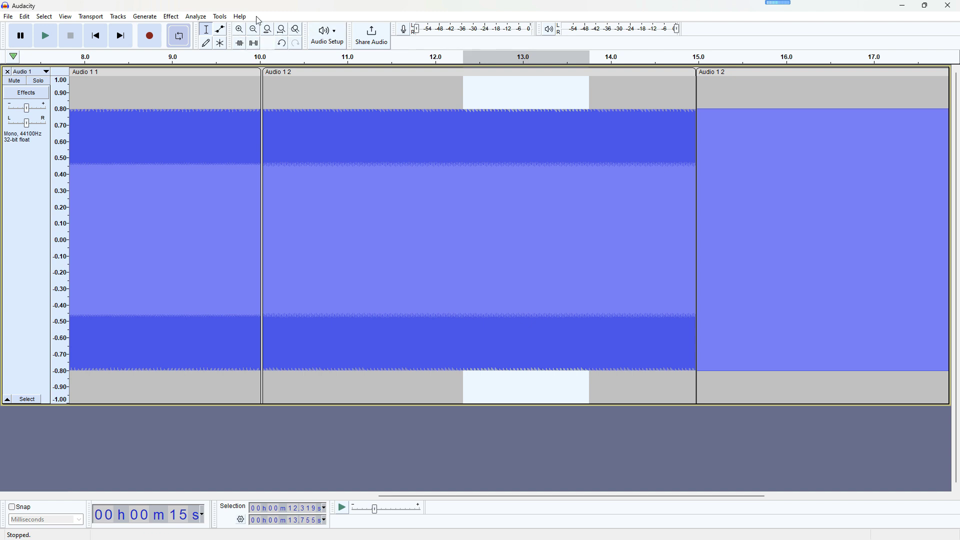
{"action": "left_click", "coordinate": [196, 18]}
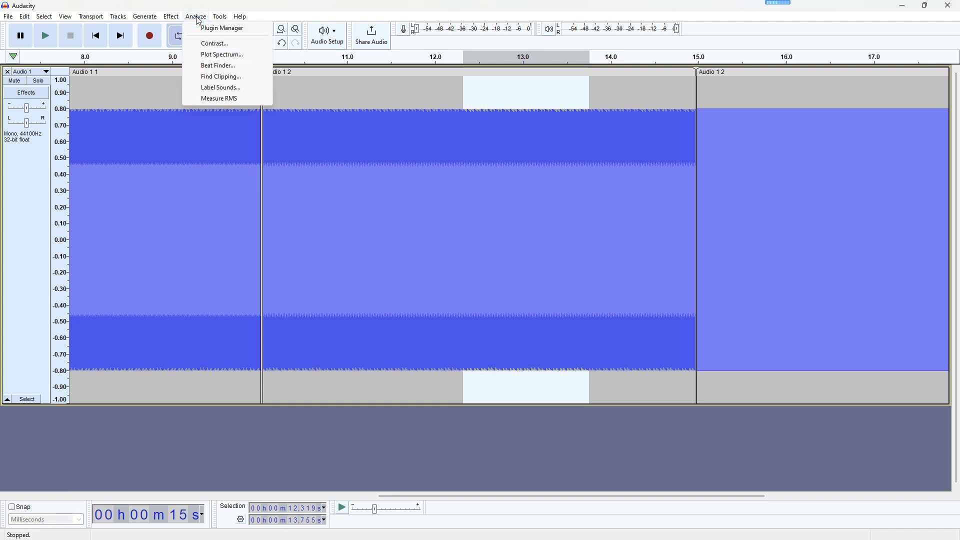
{"action": "left_click", "coordinate": [221, 55]}
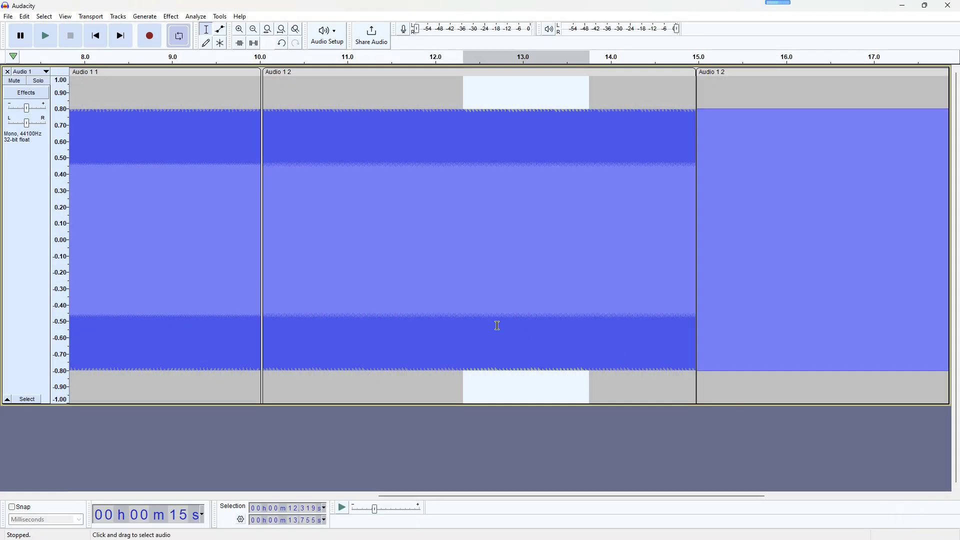
Examine the third clip's wave cycles near 13.04 s down to the individual samples.
{"action": "left_click", "coordinate": [240, 30]}
{"action": "left_click", "coordinate": [240, 30]}
{"action": "left_click", "coordinate": [240, 30]}
{"action": "left_click", "coordinate": [240, 30]}
{"action": "left_click", "coordinate": [240, 30]}
{"action": "left_click", "coordinate": [239, 29]}
{"action": "left_click", "coordinate": [239, 29]}
{"action": "left_click", "coordinate": [239, 29]}
{"action": "left_click", "coordinate": [239, 30]}
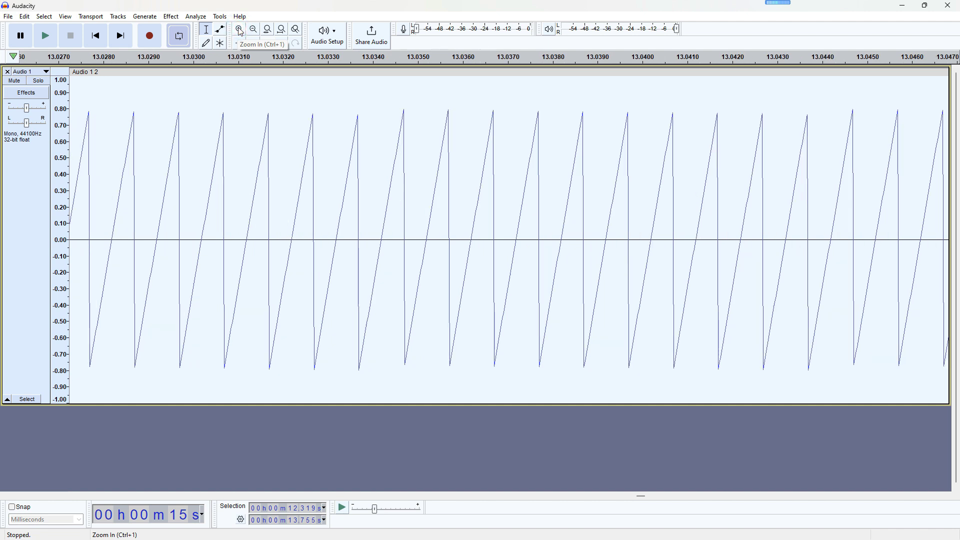
{"action": "left_click", "coordinate": [240, 30]}
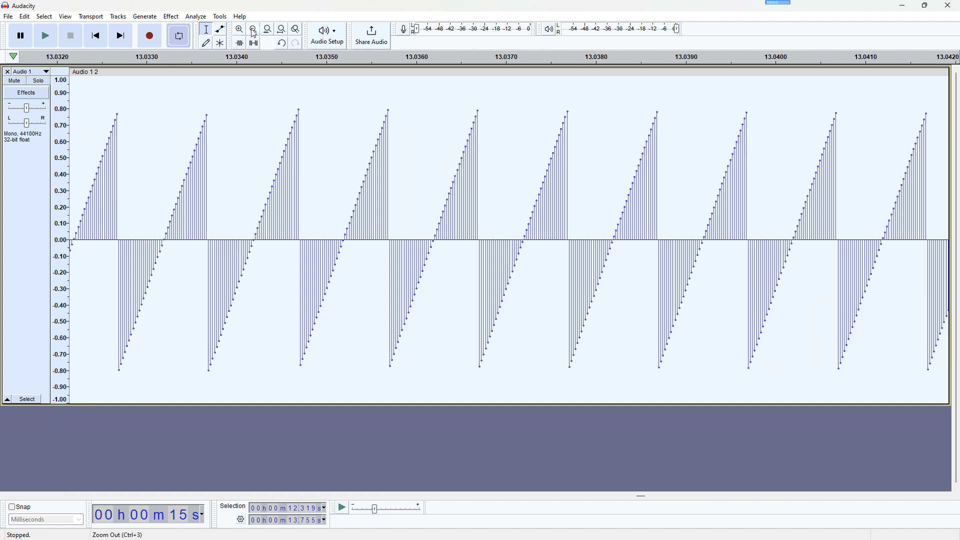
Return to the overview of the clips and select about 16.71 s to 17.22 s of the fourth clip.
{"action": "left_click", "coordinate": [255, 32]}
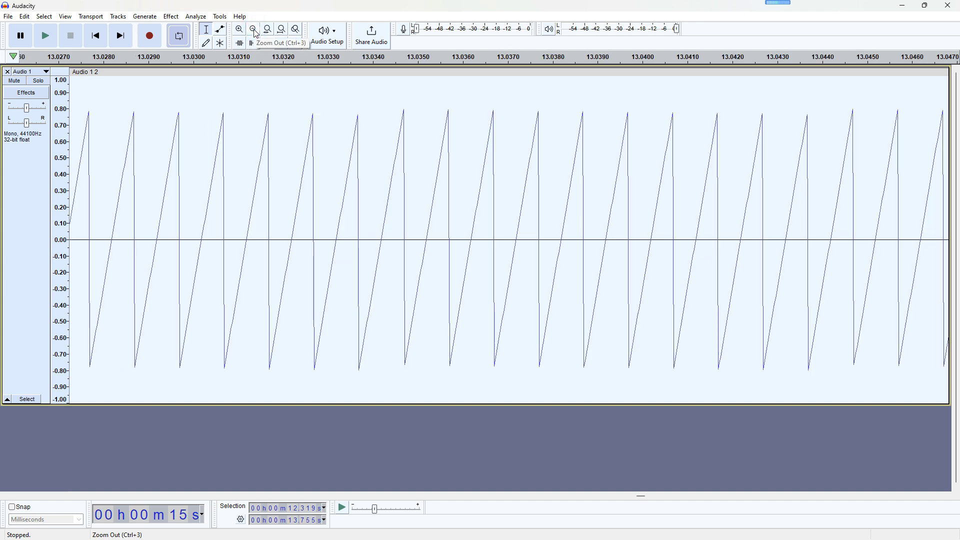
{"action": "left_click", "coordinate": [254, 31]}
{"action": "left_click", "coordinate": [254, 31]}
{"action": "left_click", "coordinate": [254, 31]}
{"action": "left_click", "coordinate": [254, 31]}
{"action": "left_click", "coordinate": [254, 31]}
{"action": "left_click", "coordinate": [254, 31]}
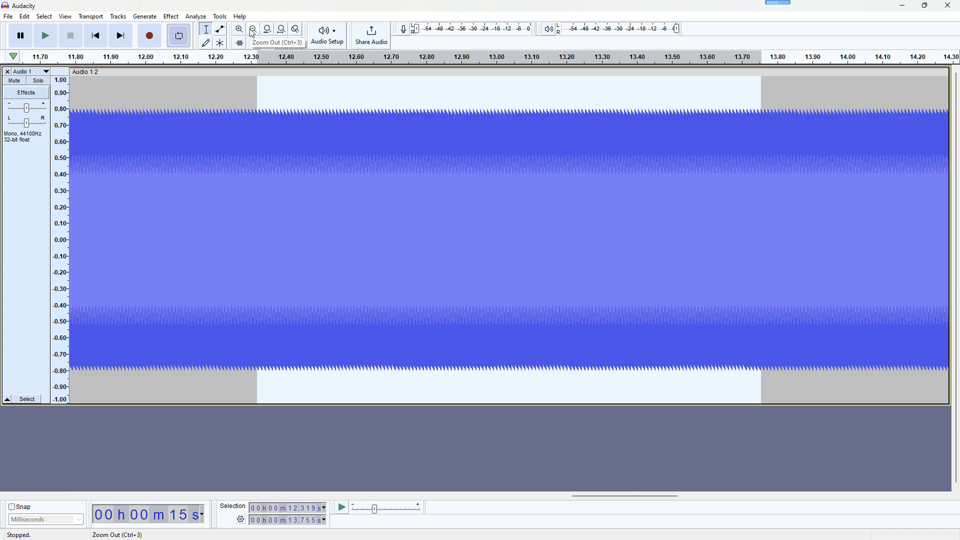
{"action": "left_click", "coordinate": [254, 31]}
{"action": "left_click", "coordinate": [254, 31]}
{"action": "left_click", "coordinate": [254, 31]}
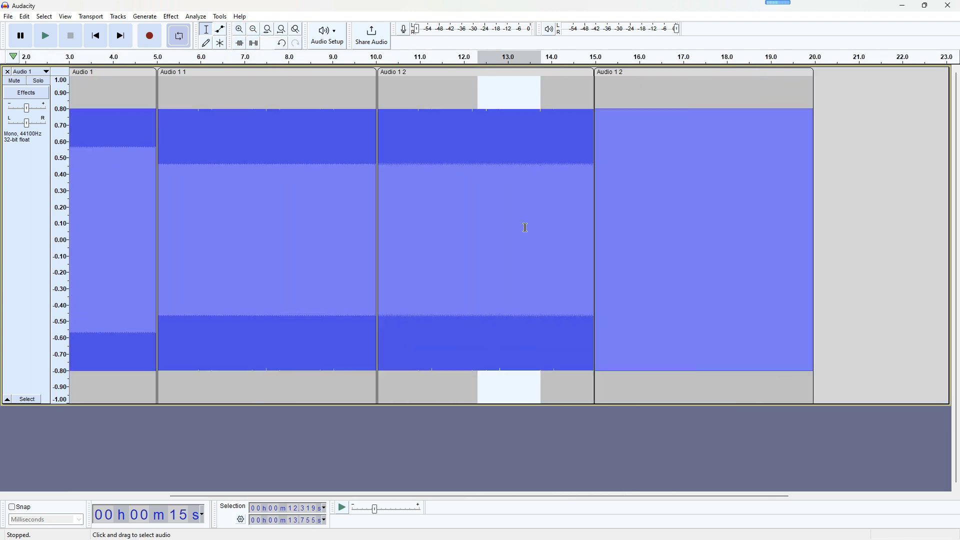
{"action": "left_click_drag", "start_coordinate": [672, 235], "coordinate": [694, 236]}
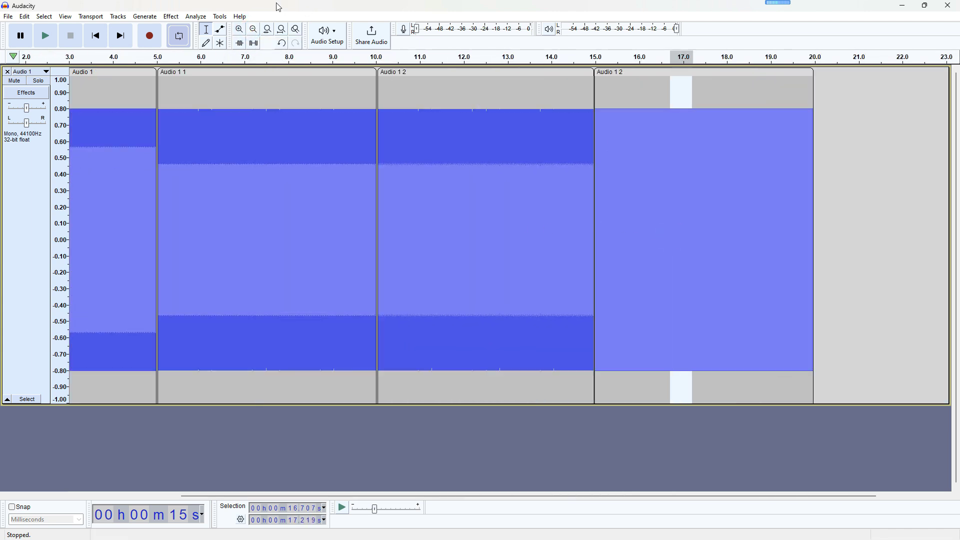
Plot the frequency spectrum of the fourth clip's selection to examine its peaks, and close the analysis.
{"action": "left_click", "coordinate": [240, 31]}
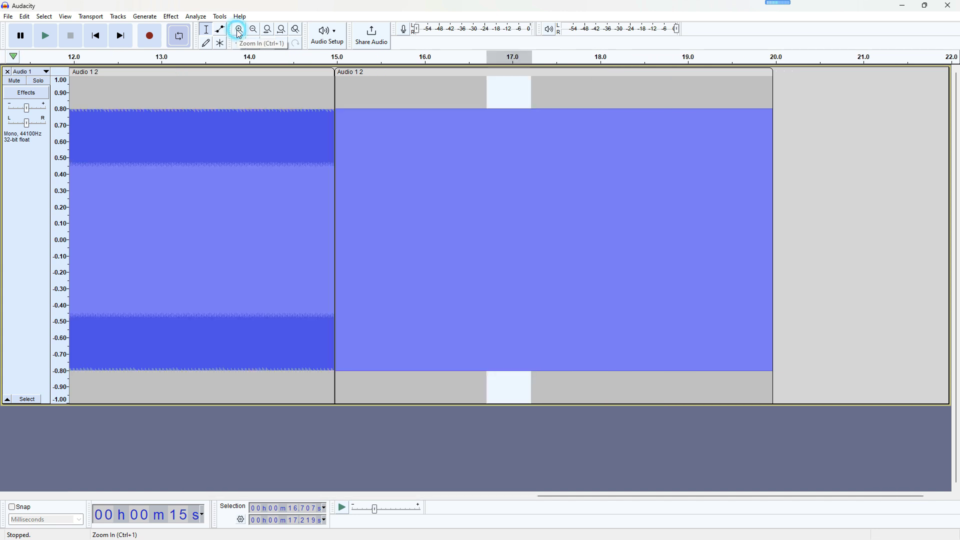
{"action": "left_click", "coordinate": [240, 31]}
{"action": "left_click", "coordinate": [240, 31]}
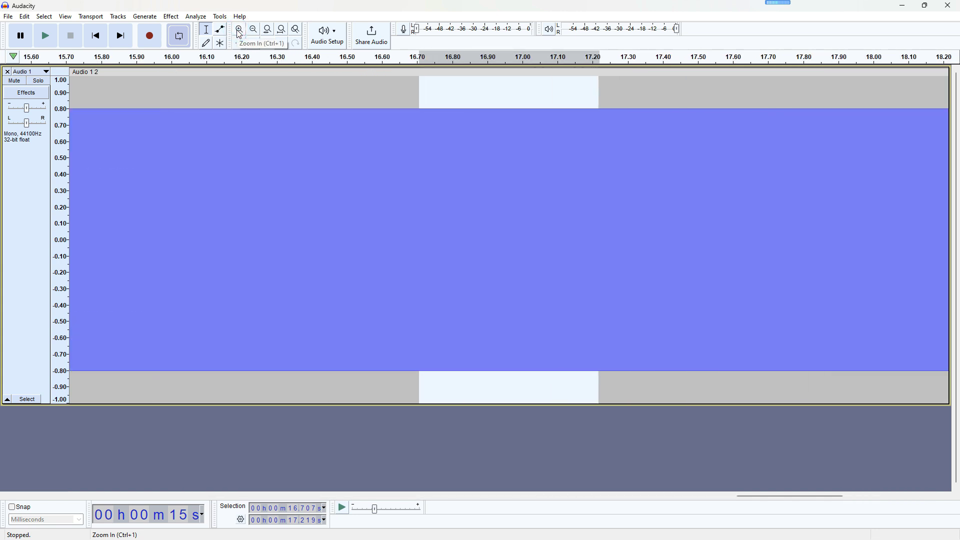
{"action": "left_click", "coordinate": [194, 19]}
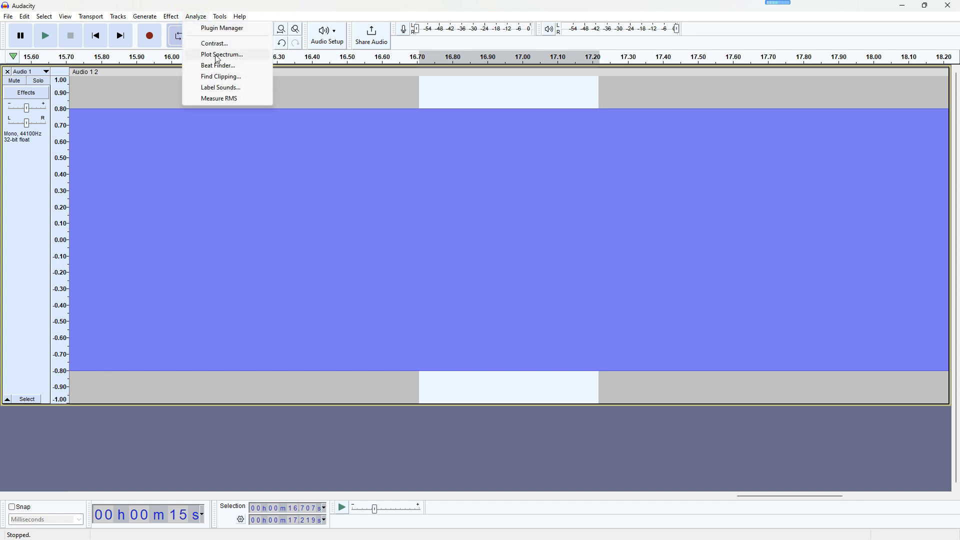
{"action": "left_click", "coordinate": [218, 55]}
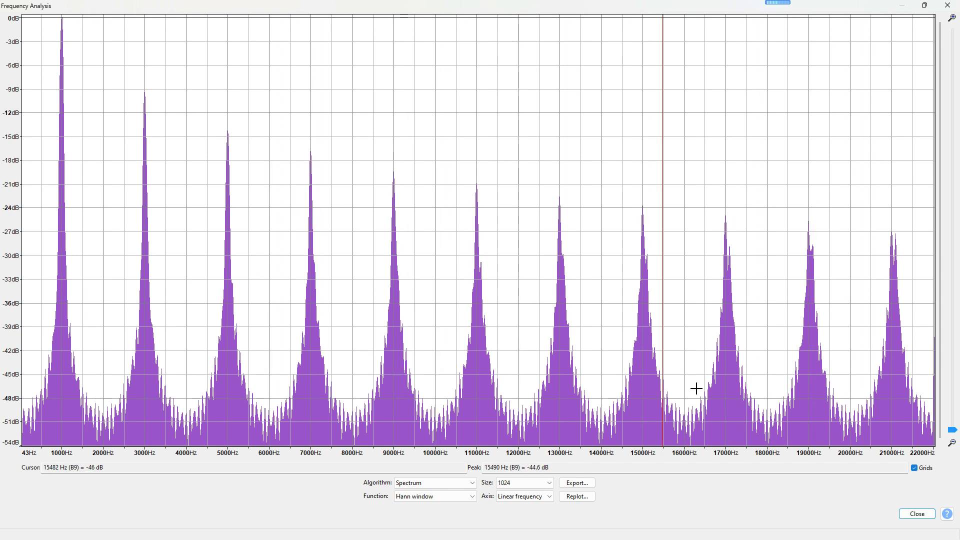
{"action": "left_click", "coordinate": [918, 514]}
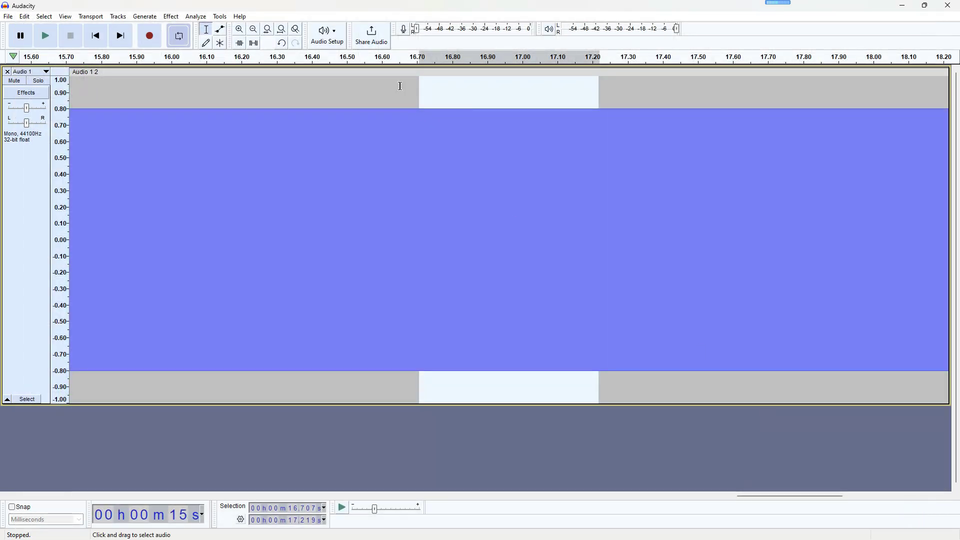
Examine the shape of the individual wave cycles within the fourth clip's selection, near 16.96 s.
{"action": "left_click", "coordinate": [242, 32]}
{"action": "left_click", "coordinate": [242, 32]}
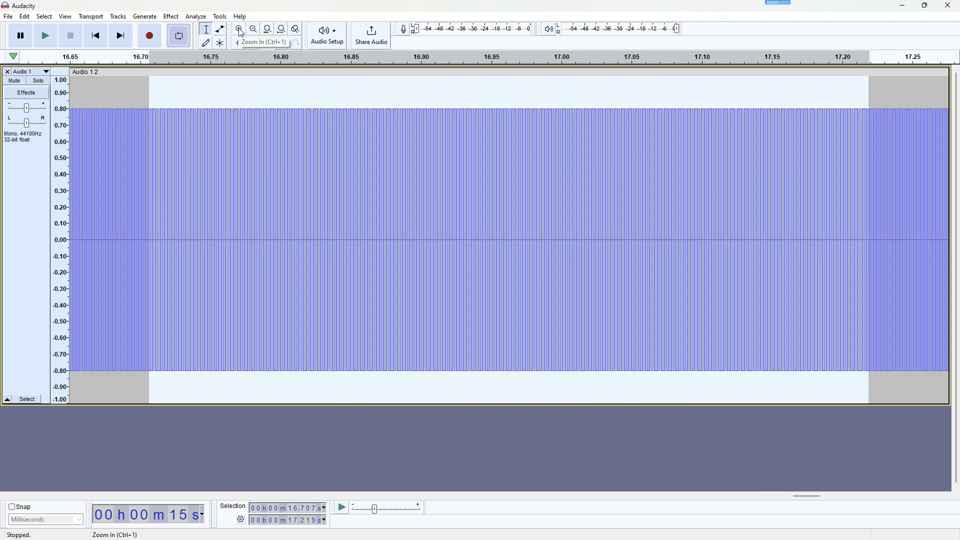
{"action": "left_click", "coordinate": [243, 32]}
{"action": "left_click", "coordinate": [242, 33]}
{"action": "left_click", "coordinate": [241, 33]}
{"action": "left_click", "coordinate": [241, 33]}
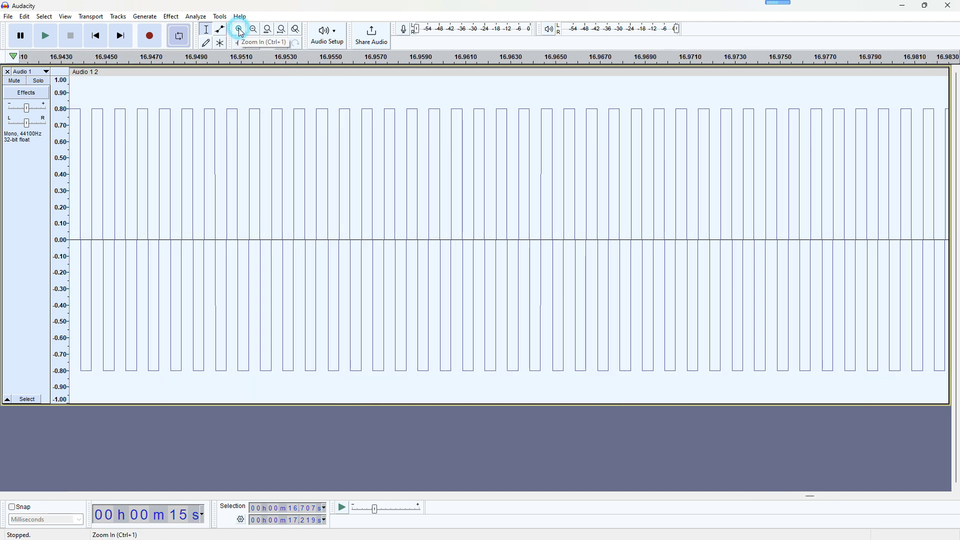
{"action": "left_click", "coordinate": [241, 33]}
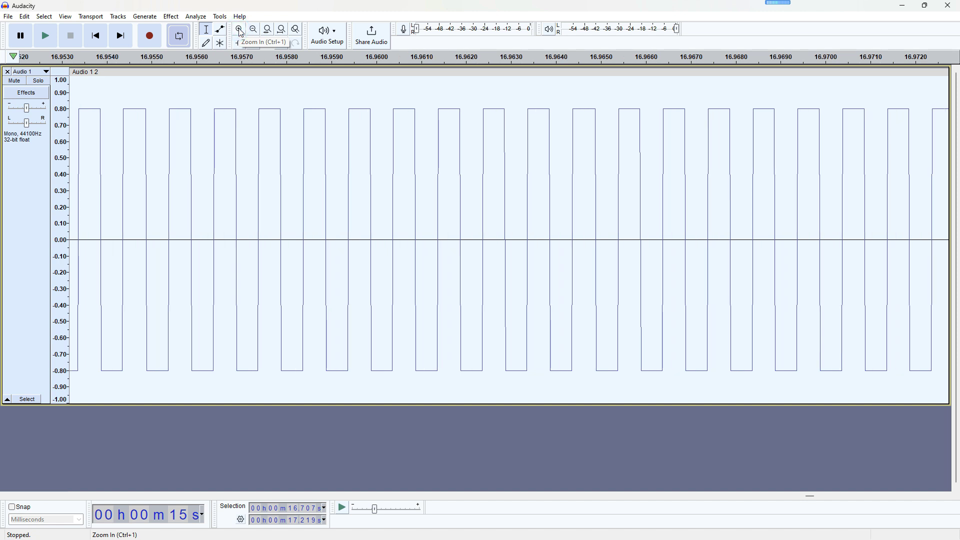